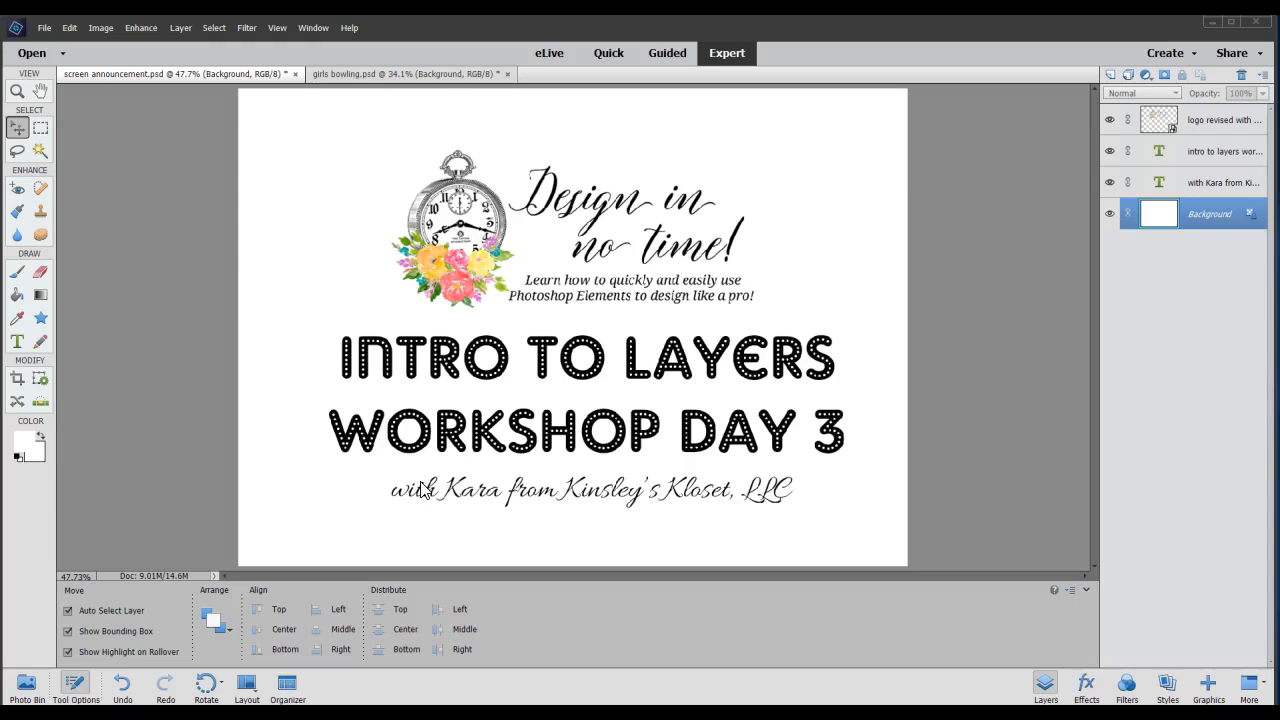
- Switch to the girls bowling.psd document and preview two hidden AMB-935-BOWLING clipart layers, hiding each one again
{"action": "left_click", "coordinate": [397, 80]}
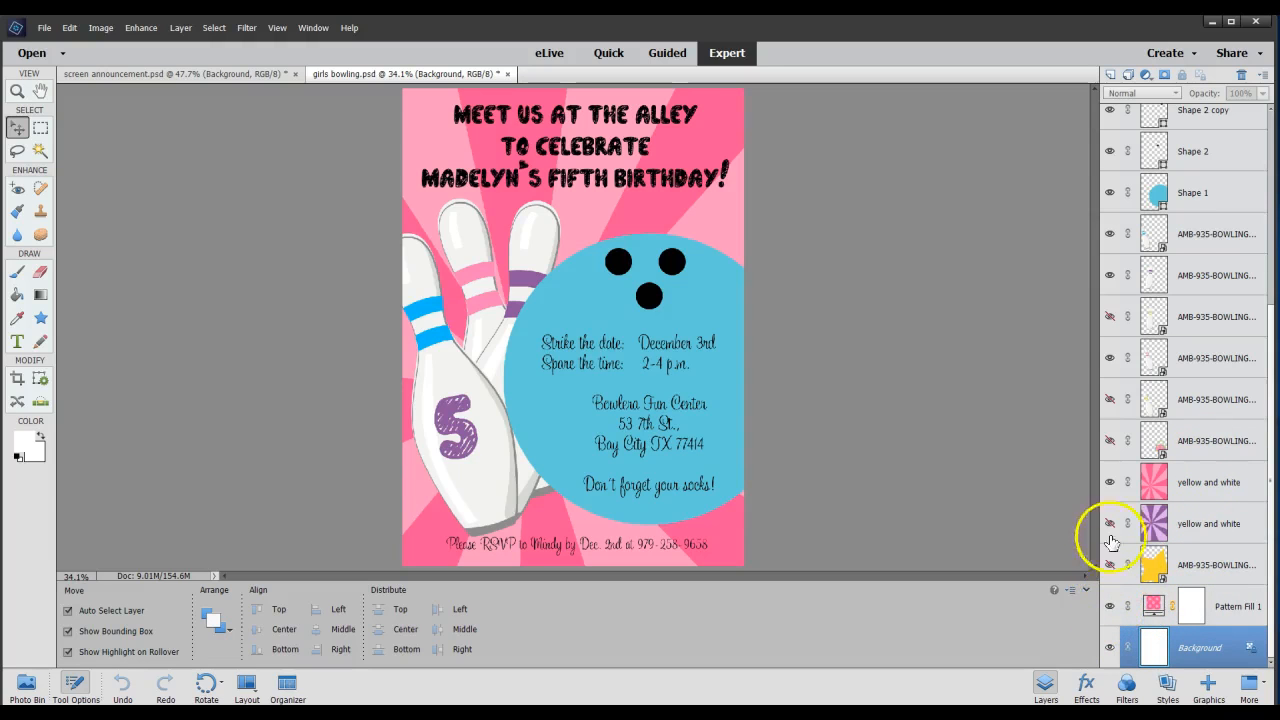
{"action": "scroll", "coordinate": [1152, 252], "scroll_direction": "up", "scroll_amount": 5}
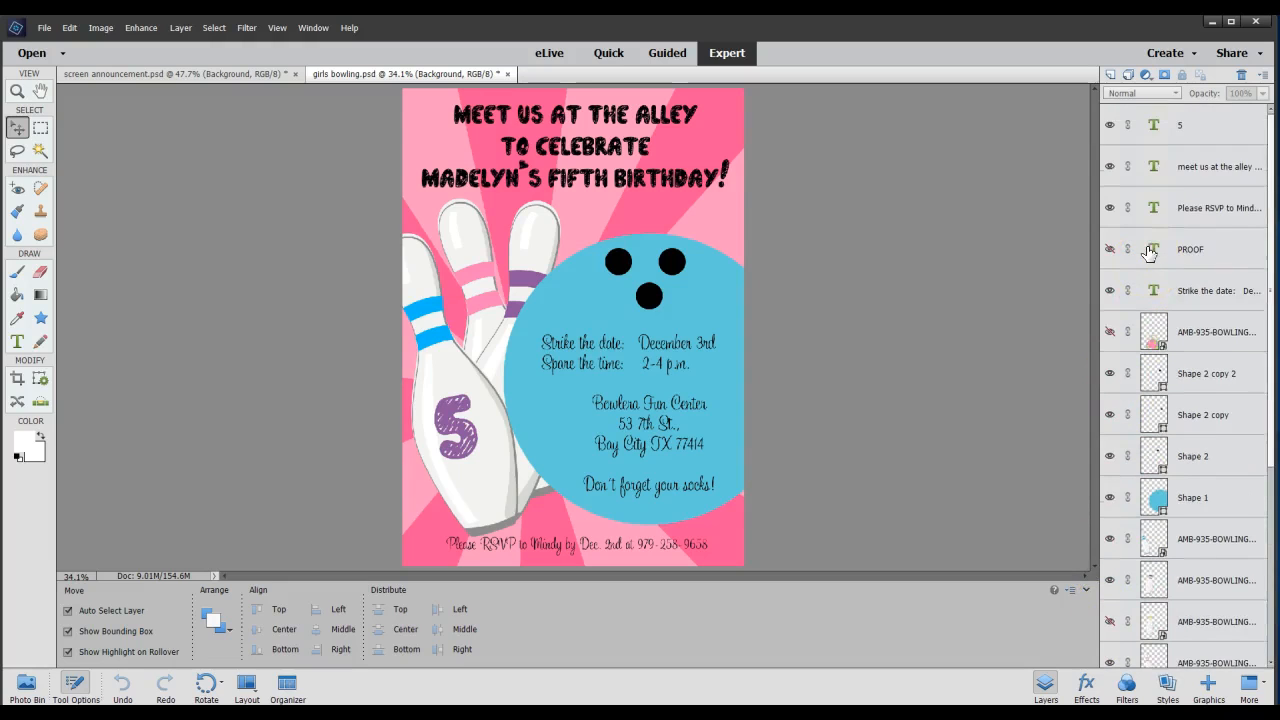
{"action": "left_click", "coordinate": [1109, 334]}
{"action": "left_click", "coordinate": [1109, 334]}
{"action": "scroll", "coordinate": [1134, 490], "scroll_direction": "down", "scroll_amount": 3}
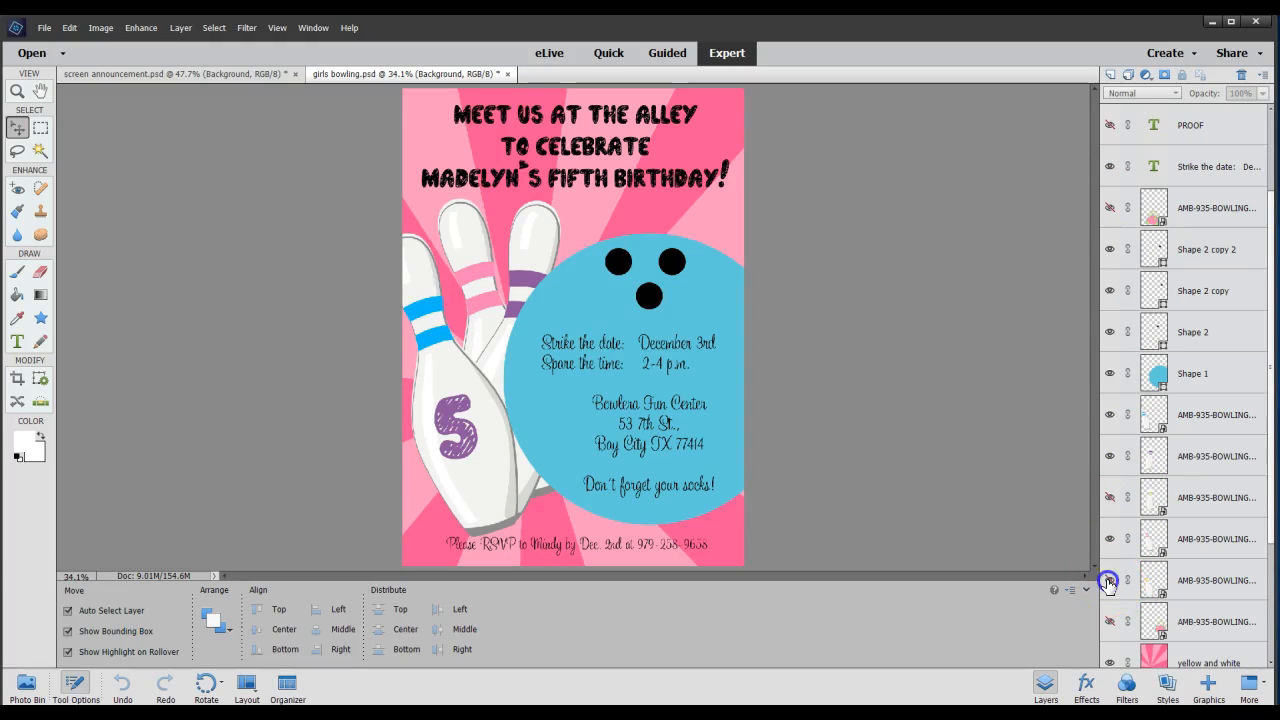
{"action": "left_click", "coordinate": [1109, 581]}
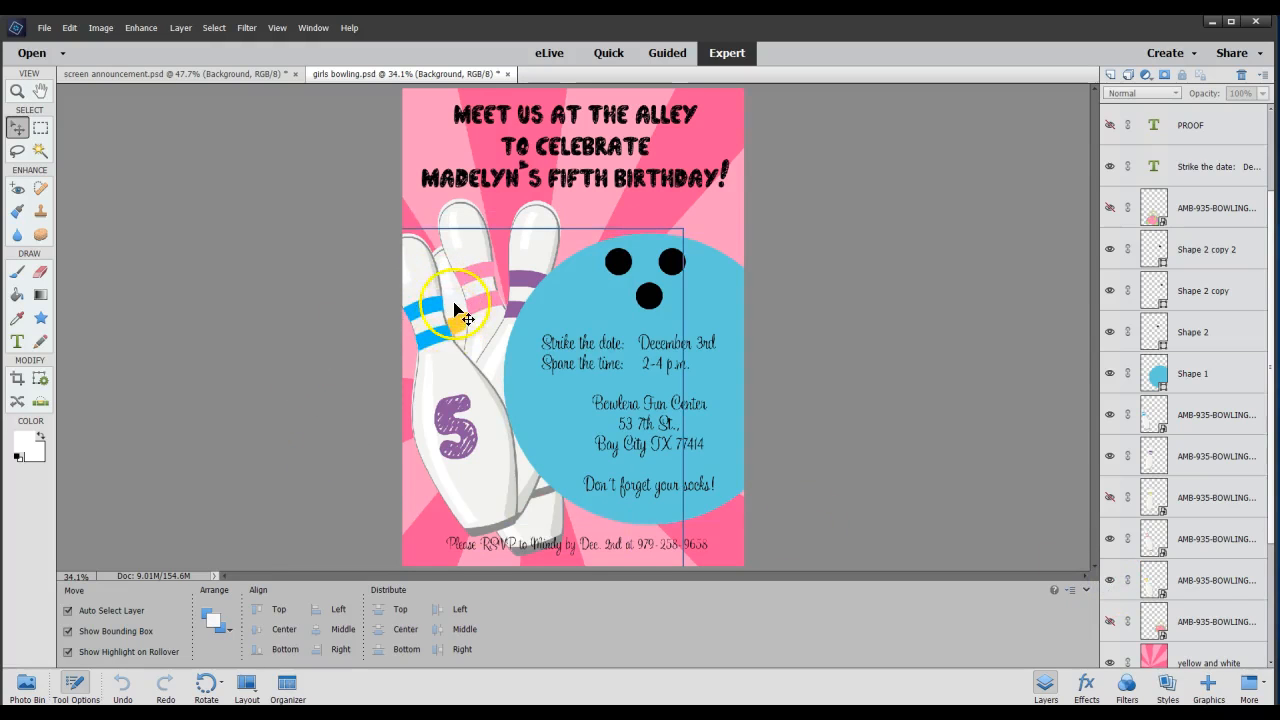
{"action": "left_click", "coordinate": [1110, 582]}
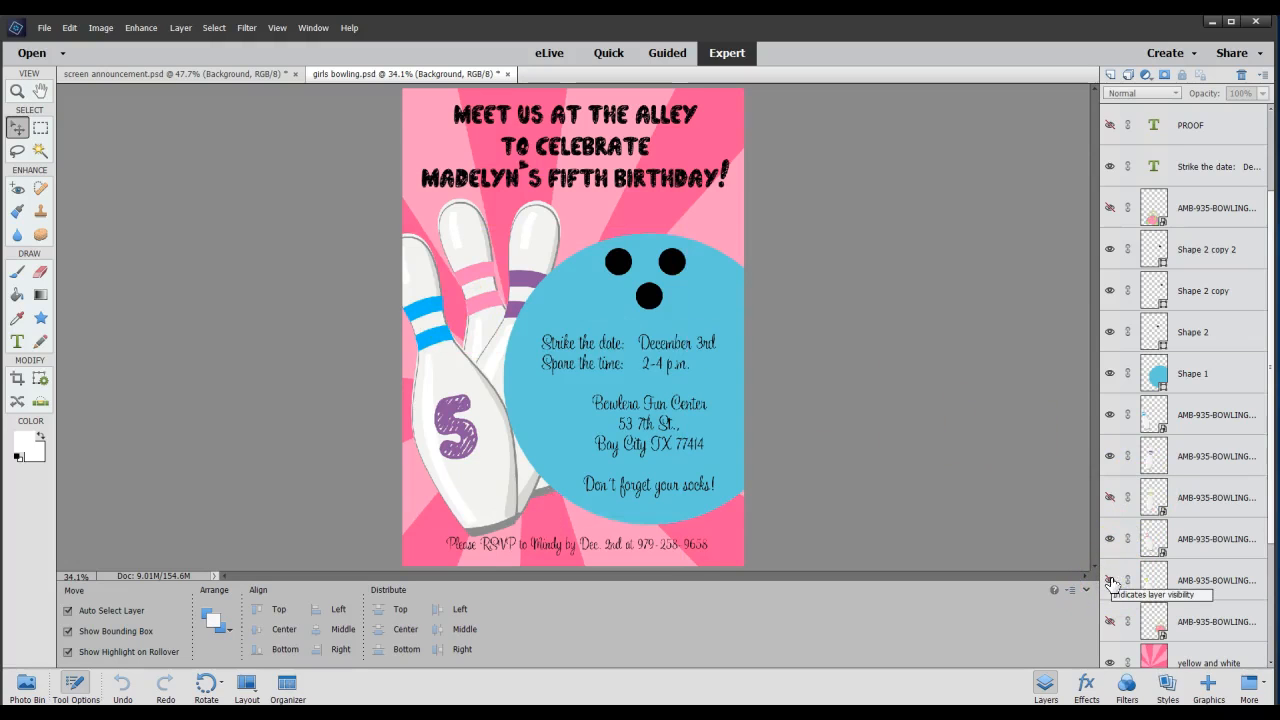
{"action": "scroll", "coordinate": [1112, 588], "scroll_direction": "down", "scroll_amount": 2}
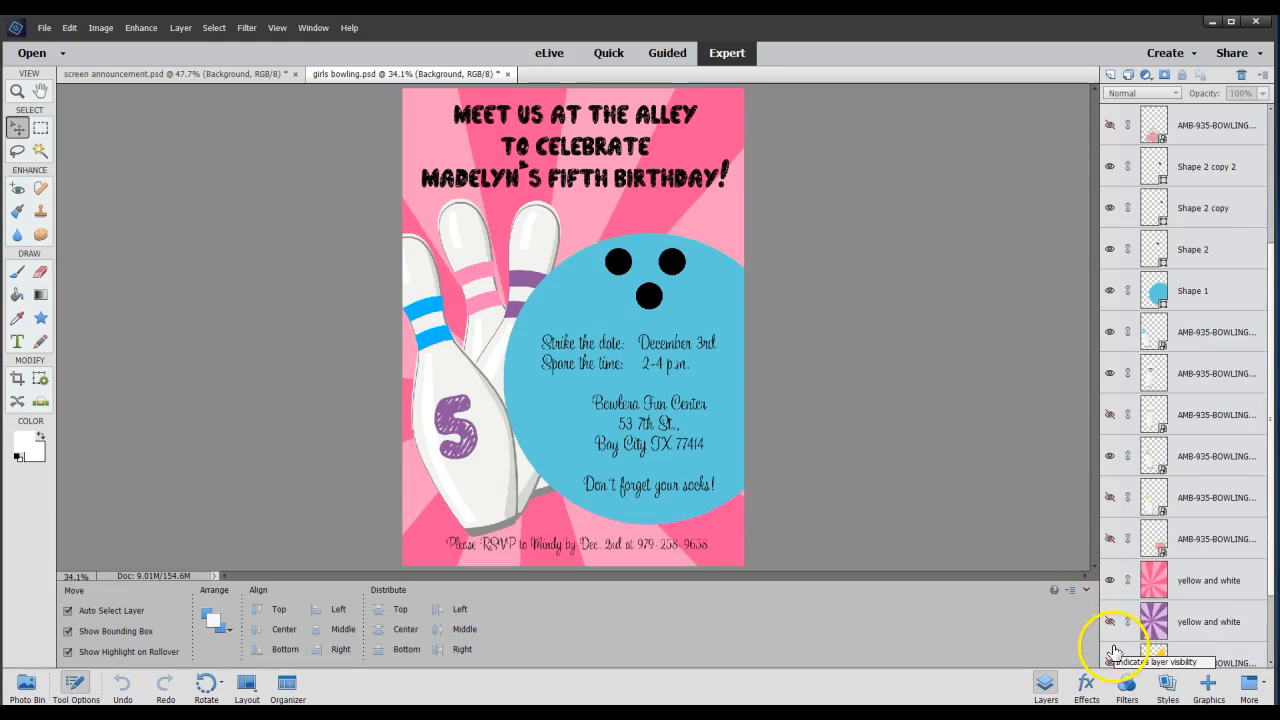
- Hide the Pattern Fill 1 layer, and switch the pink sunburst background layer off and back on
{"action": "left_click", "coordinate": [1109, 580]}
{"action": "scroll", "coordinate": [1112, 600], "scroll_direction": "down", "scroll_amount": 3}
{"action": "left_click", "coordinate": [1122, 622]}
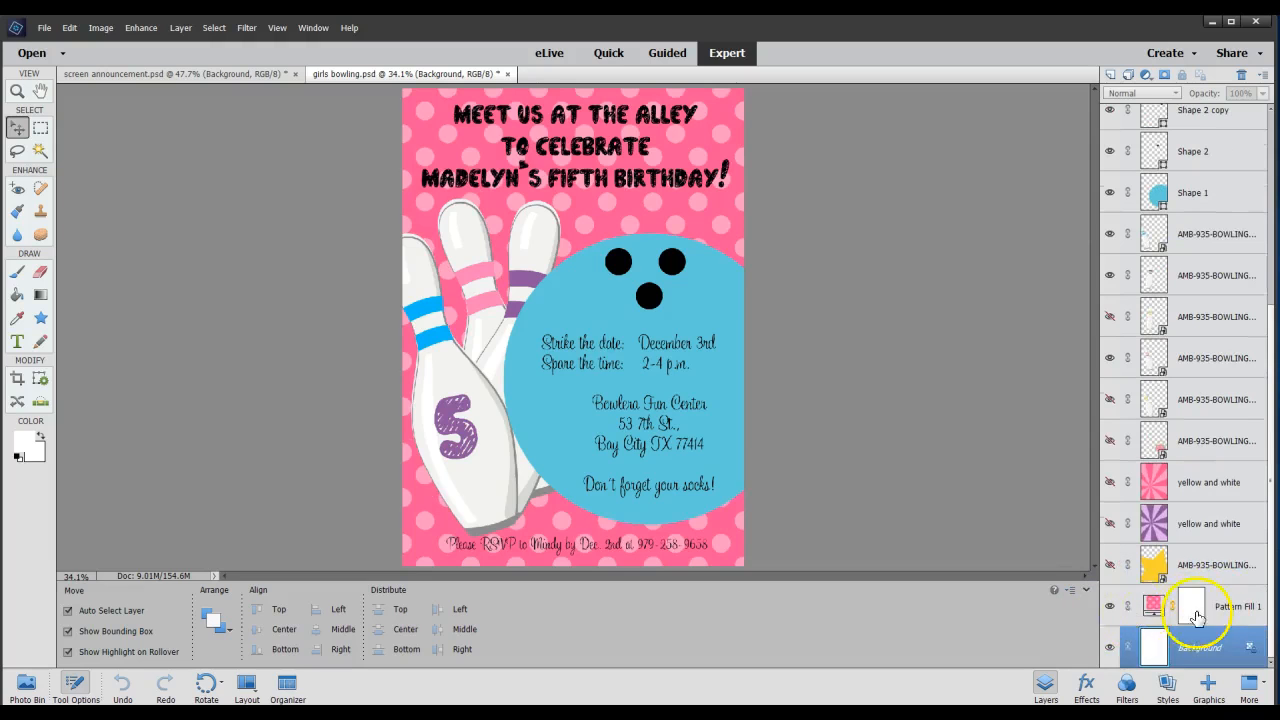
{"action": "left_click", "coordinate": [1109, 608]}
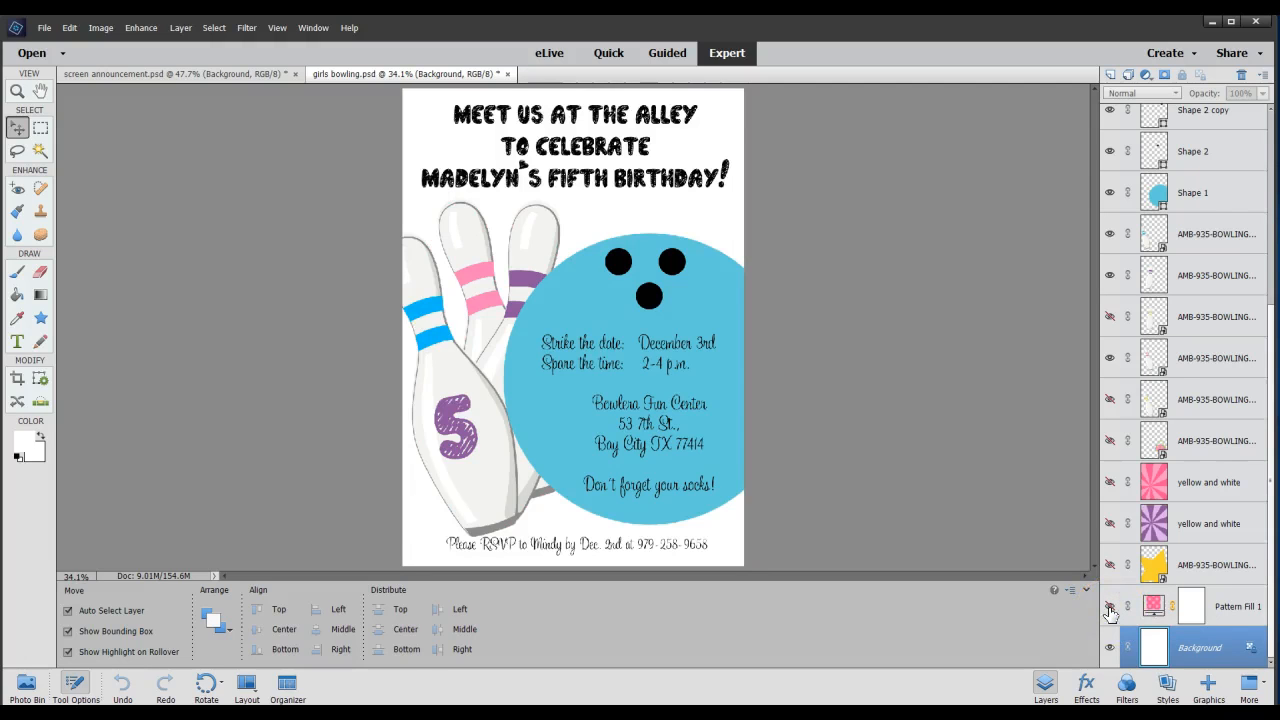
{"action": "scroll", "coordinate": [1109, 608], "scroll_direction": "up", "scroll_amount": 1}
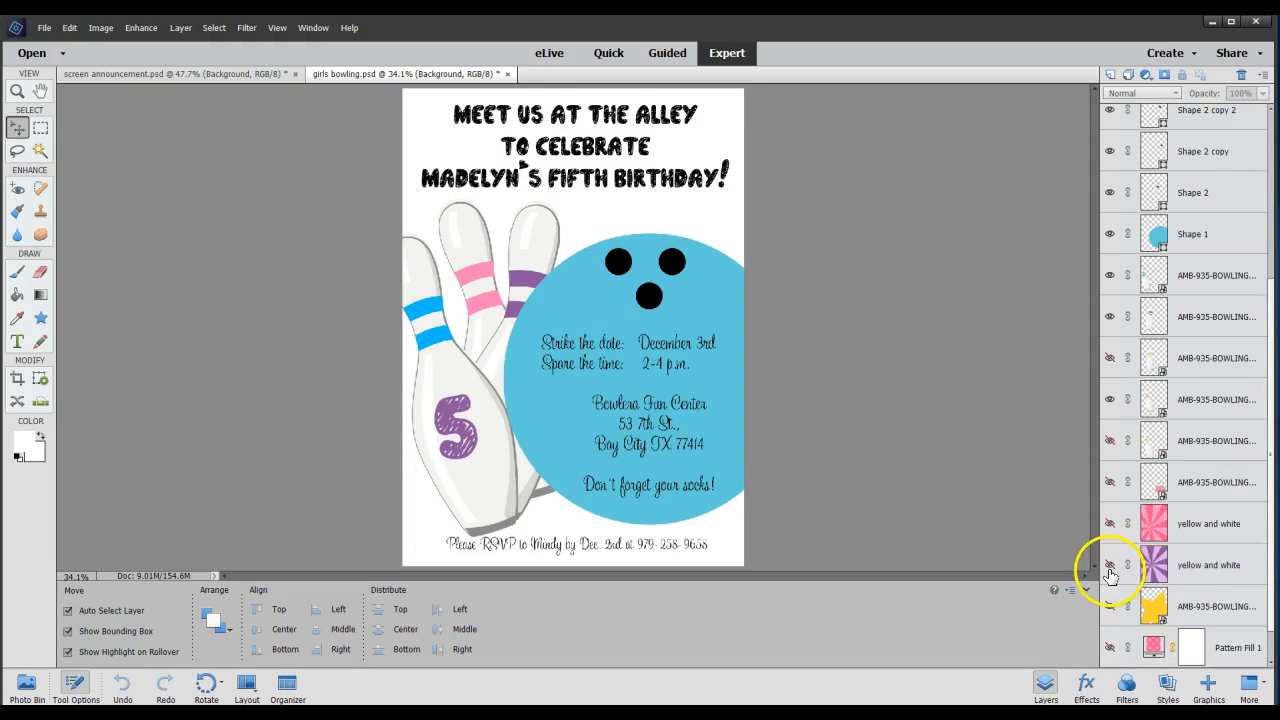
{"action": "left_click", "coordinate": [1109, 526]}
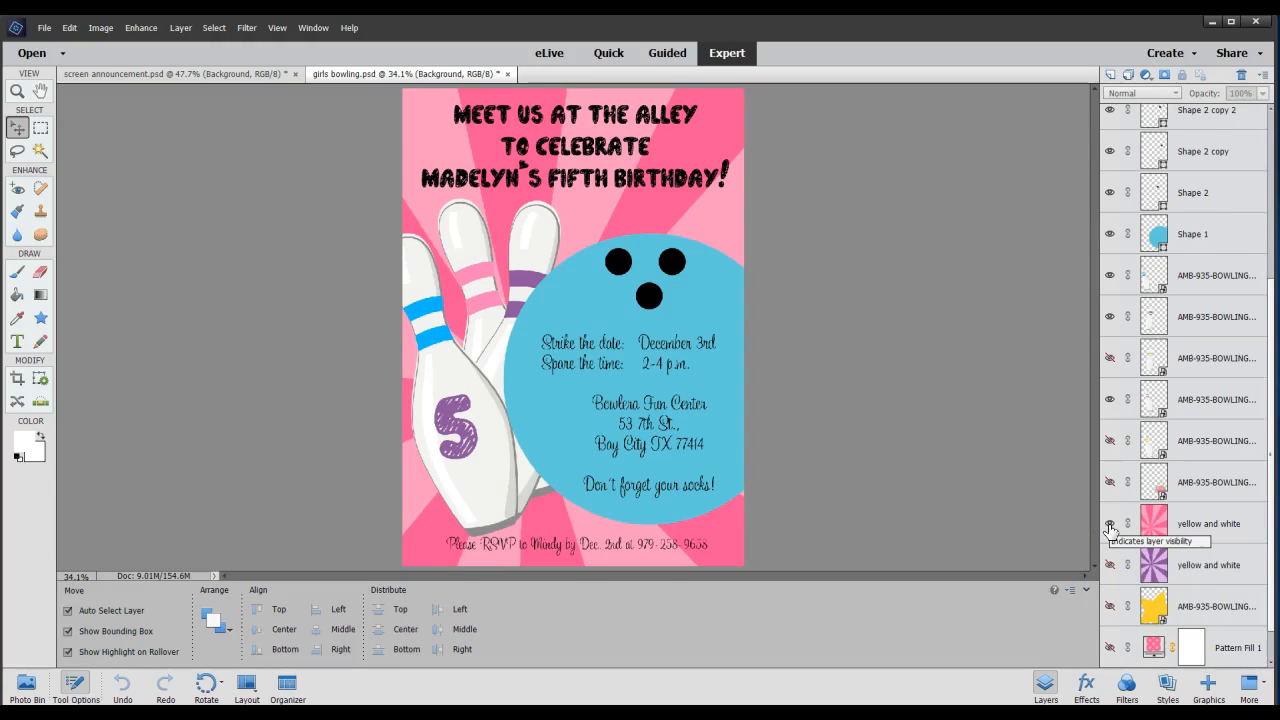
- Replace the date after "Strike the date:" in the party details text with May 31st
{"action": "scroll", "coordinate": [1110, 530], "scroll_direction": "up", "scroll_amount": 1}
{"action": "scroll", "coordinate": [1110, 530], "scroll_direction": "up", "scroll_amount": 3}
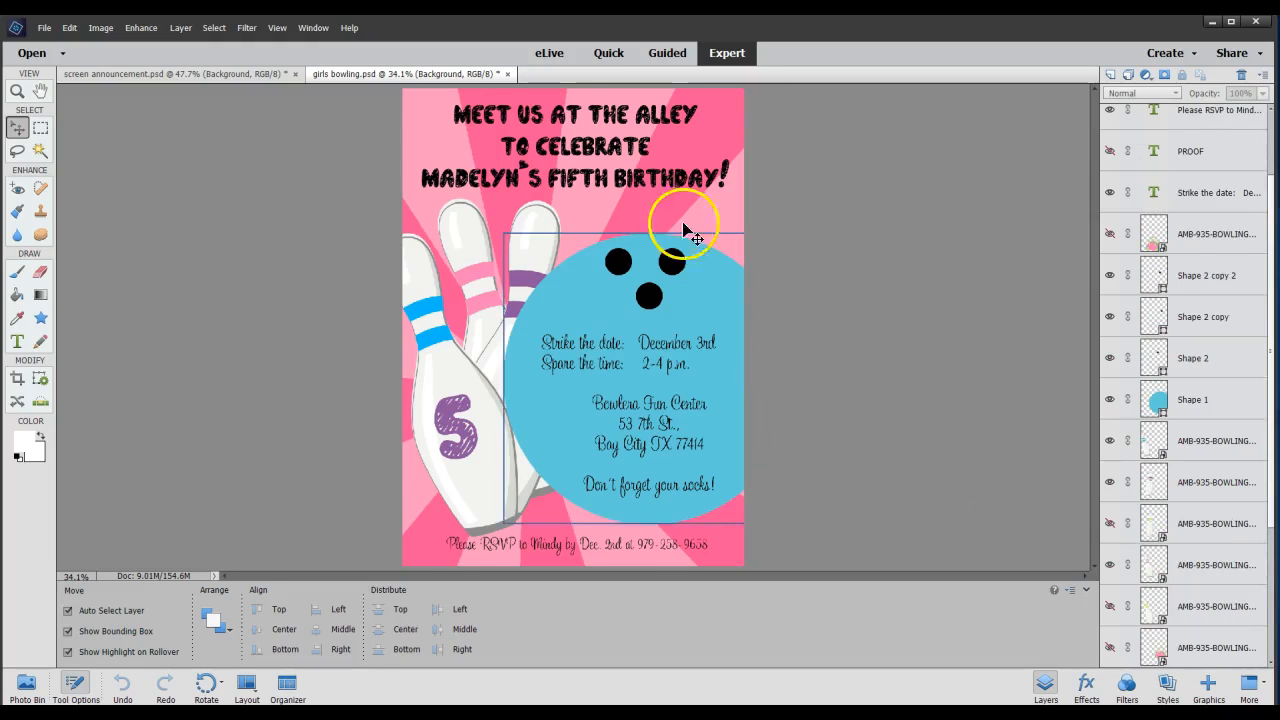
{"action": "left_click", "coordinate": [610, 428]}
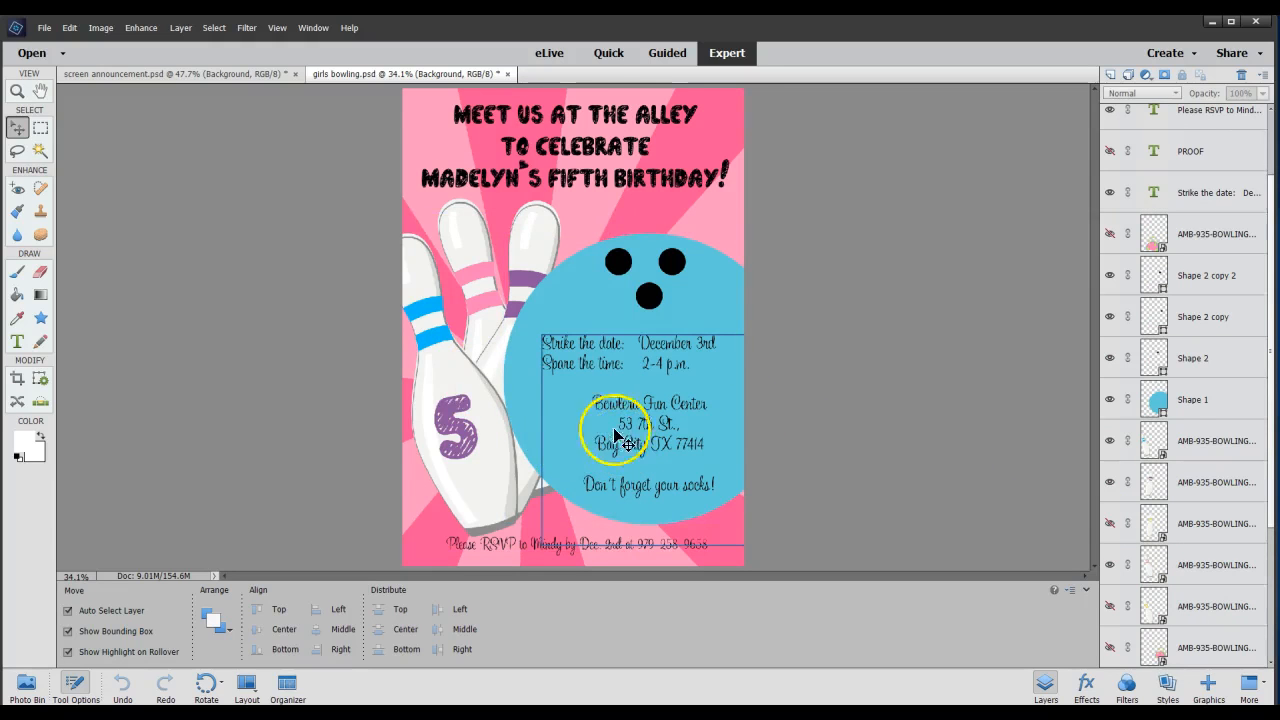
{"action": "left_click", "coordinate": [590, 364]}
{"action": "double_click", "coordinate": [605, 380]}
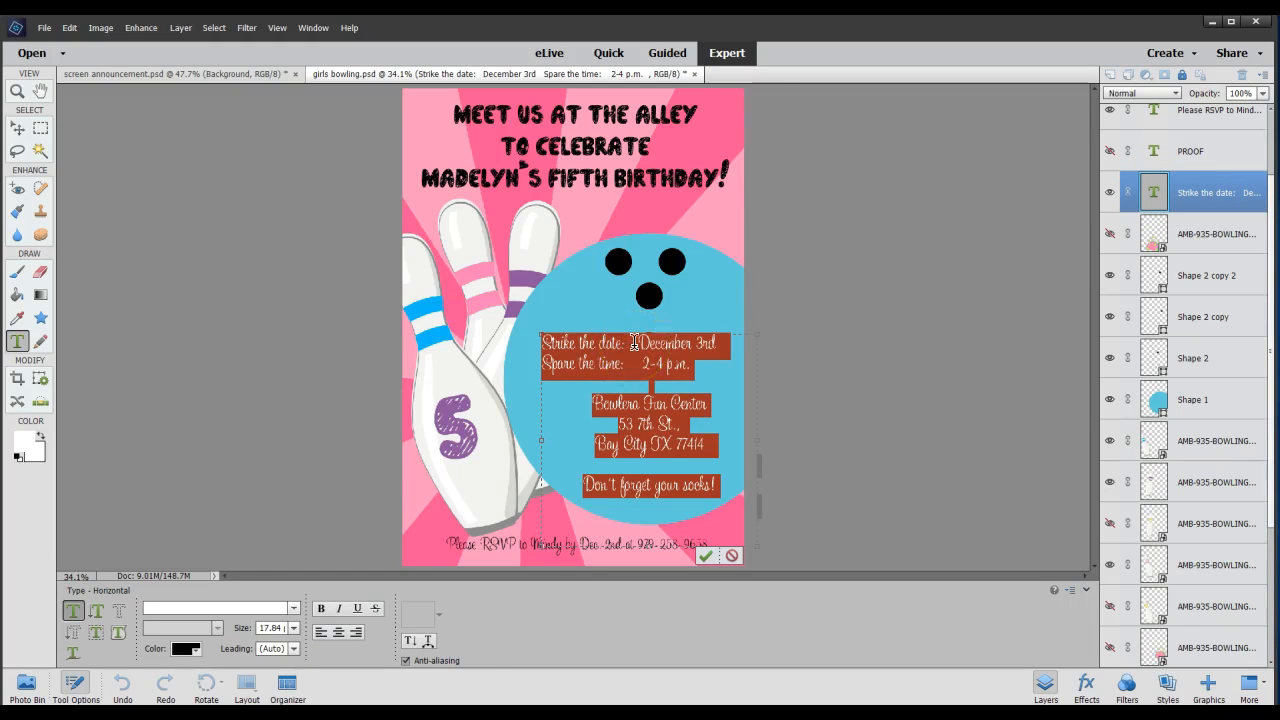
{"action": "left_click", "coordinate": [634, 343]}
{"action": "double_click", "coordinate": [679, 344]}
{"action": "left_click", "coordinate": [724, 343], "text": "shift"}
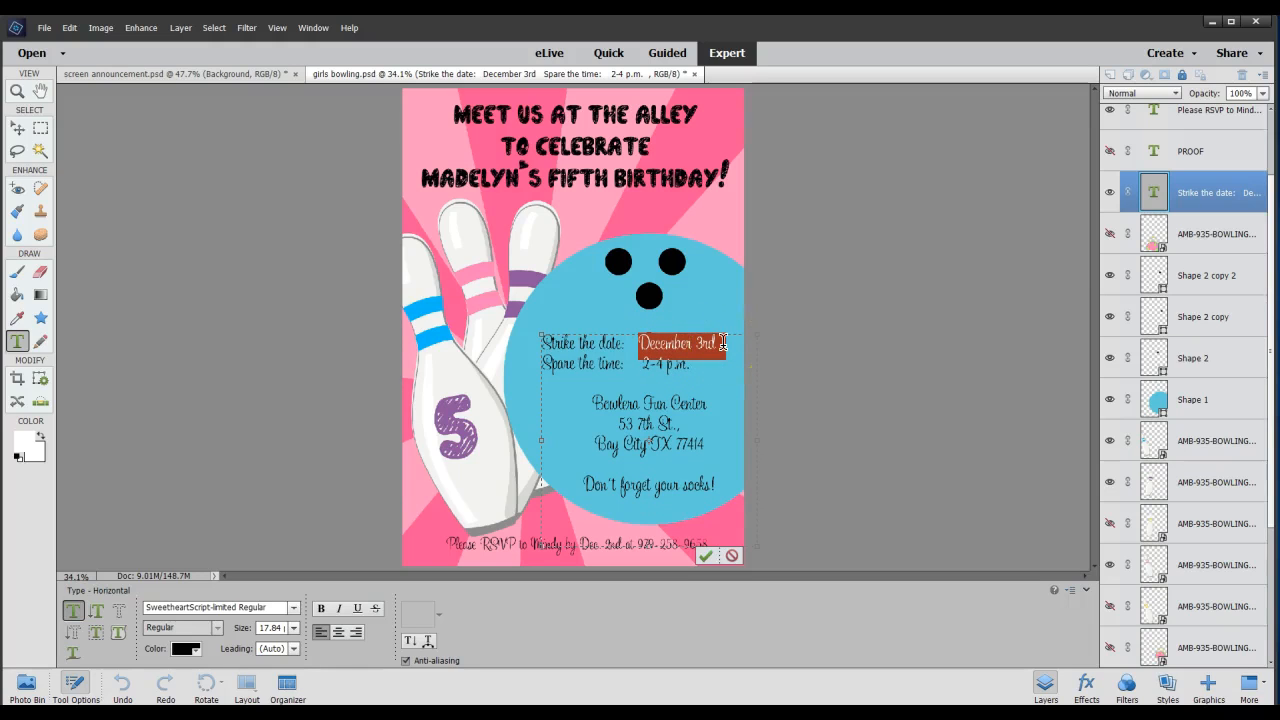
{"action": "type", "text": "May"}
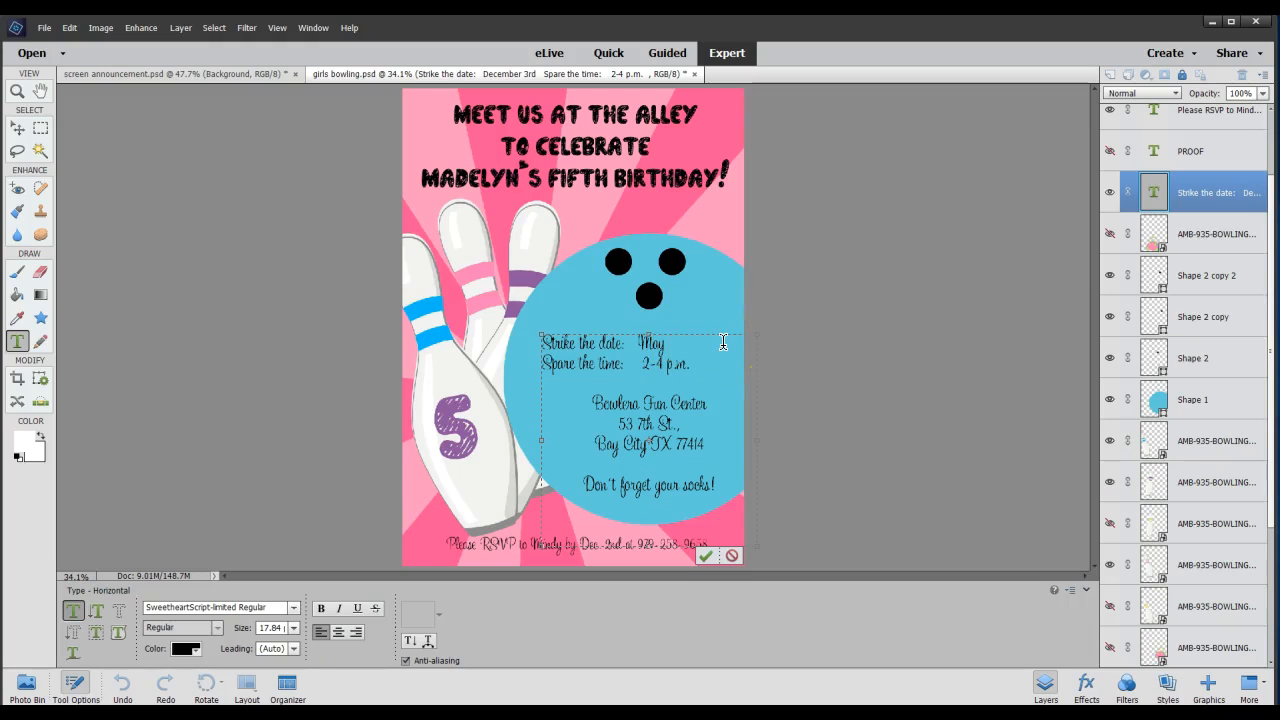
{"action": "type", "text": " 31st"}
- Change the whole party details text to a bold all-caps varsity-style font and shift the block slightly up and left on the ball
{"action": "scroll", "coordinate": [723, 343], "scroll_direction": "up", "scroll_amount": 1}
{"action": "left_click_drag", "start_coordinate": [529, 343], "coordinate": [723, 499]}
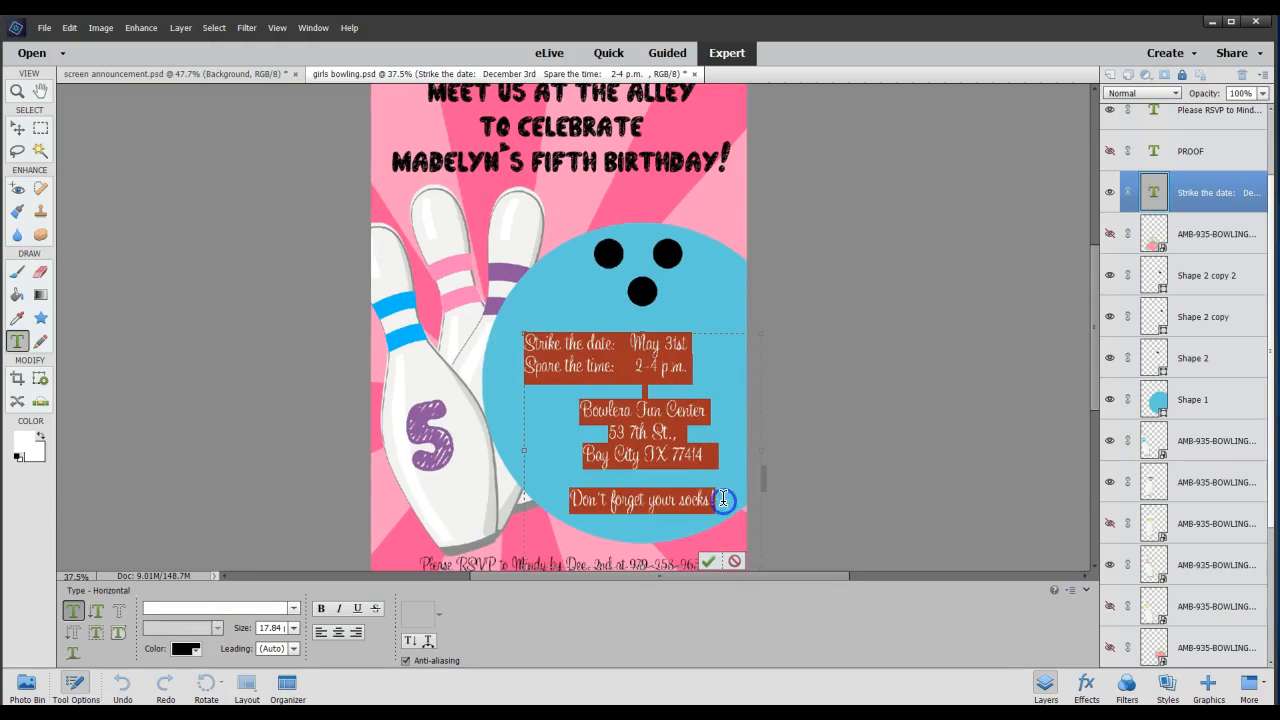
{"action": "left_click", "coordinate": [293, 608]}
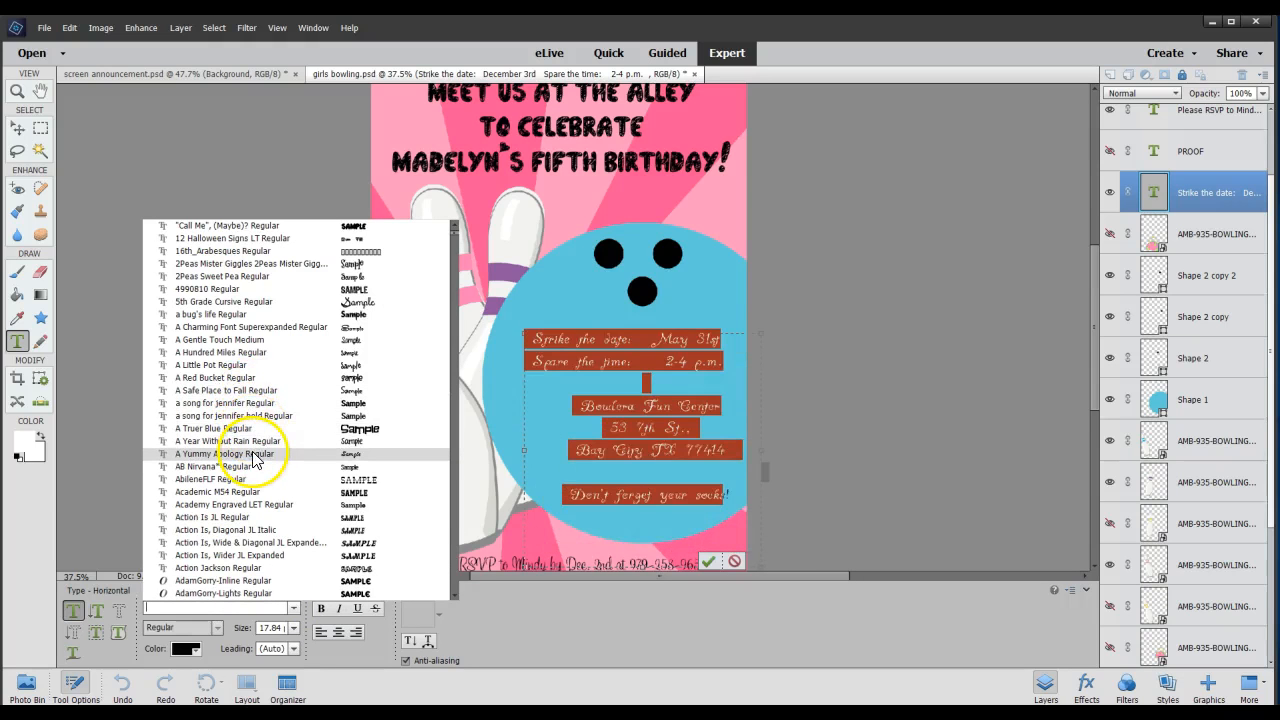
{"action": "left_click", "coordinate": [258, 500]}
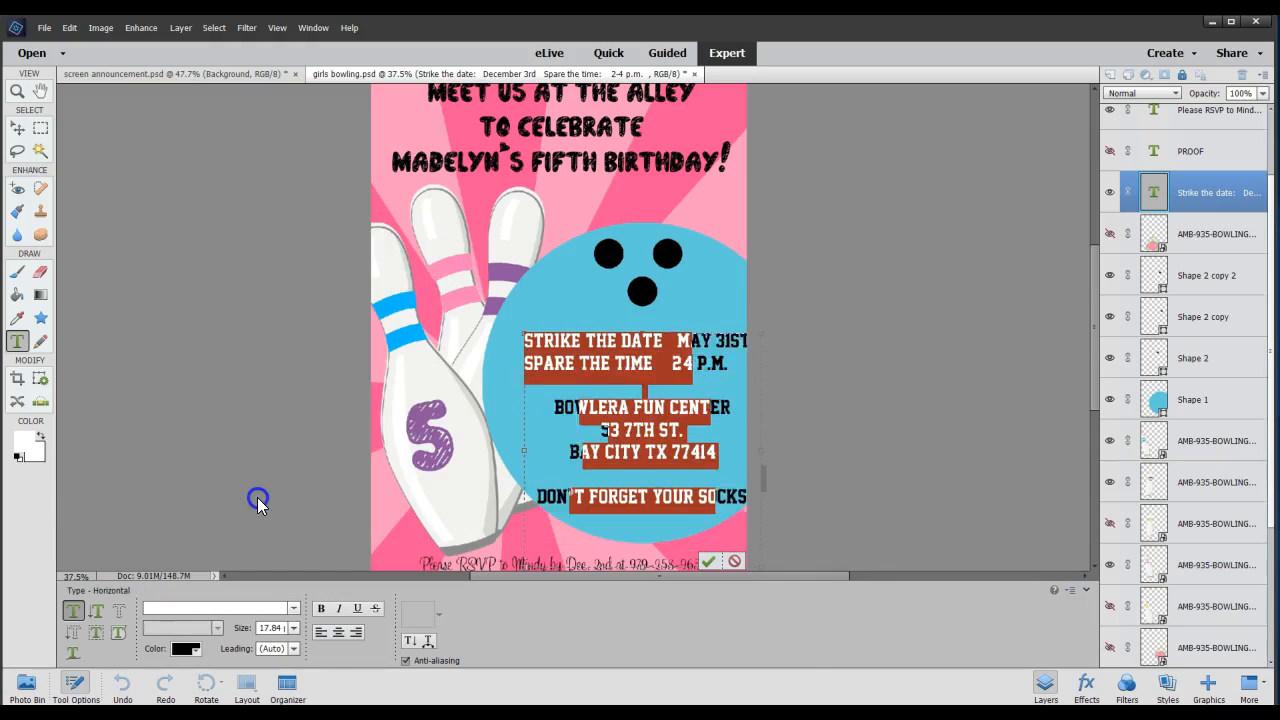
{"action": "left_click", "coordinate": [706, 562]}
{"action": "left_click_drag", "start_coordinate": [647, 340], "coordinate": [641, 332]}
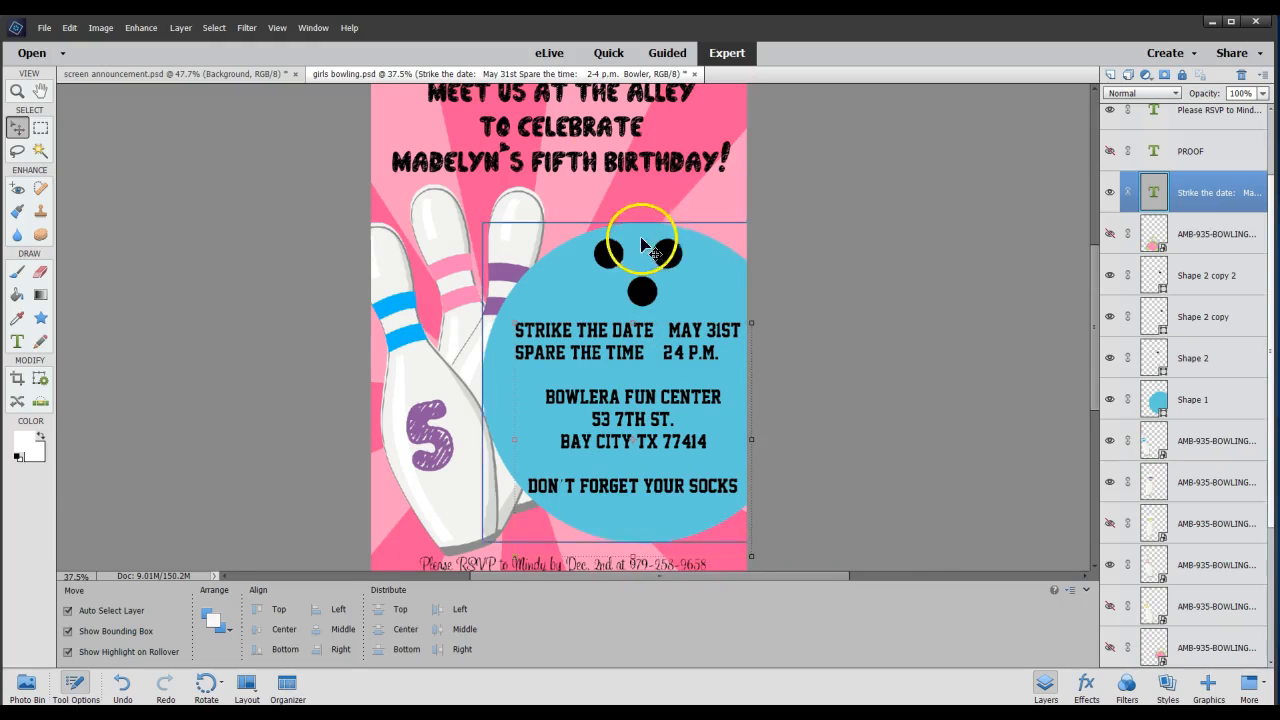
- Replace the number on the front bowling pin with 7 and recolor it with the blue sampled from the pin's stripes
{"action": "double_click", "coordinate": [420, 430]}
{"action": "type", "text": "7"}
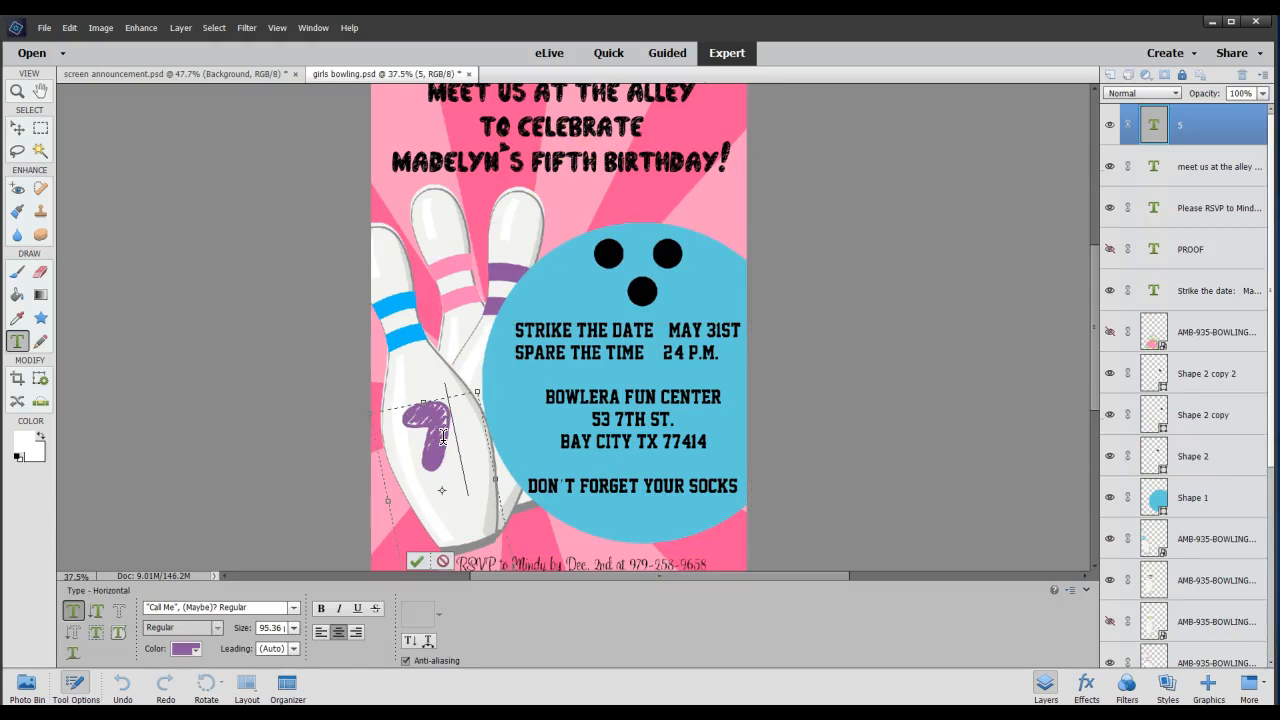
{"action": "double_click", "coordinate": [418, 437]}
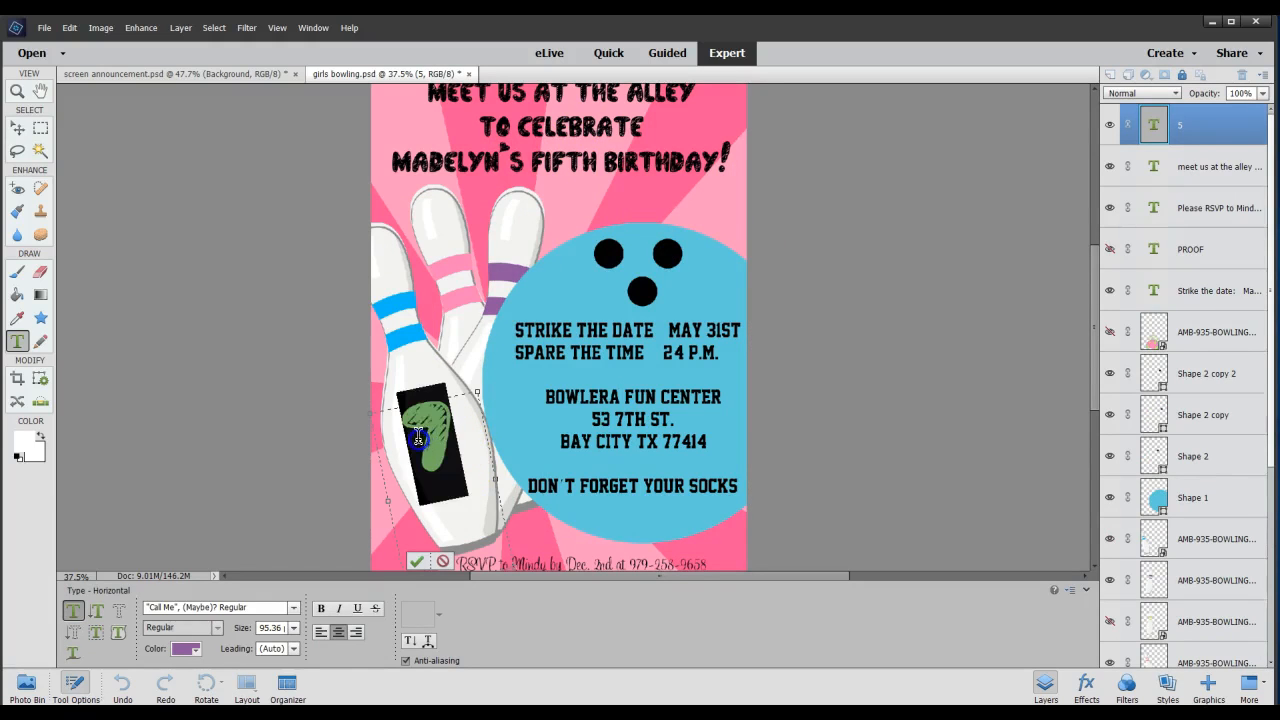
{"action": "left_click", "coordinate": [438, 447]}
{"action": "left_click", "coordinate": [26, 436]}
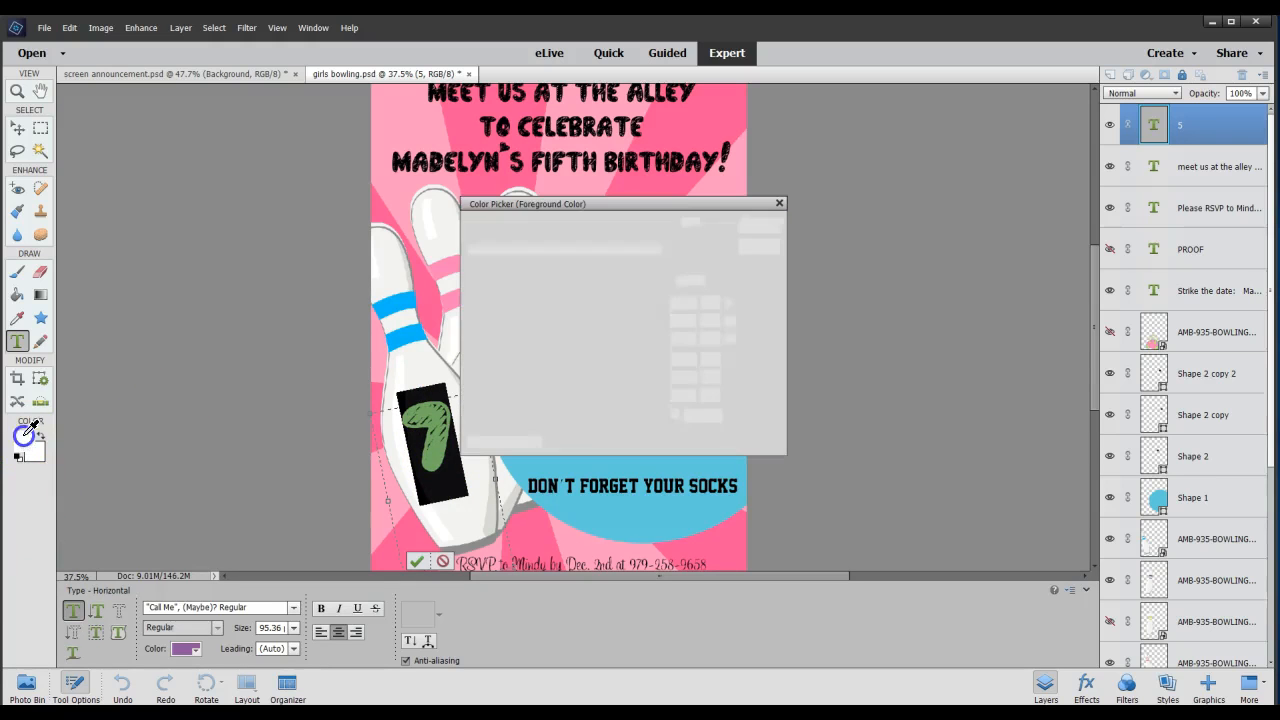
{"action": "left_click", "coordinate": [395, 300]}
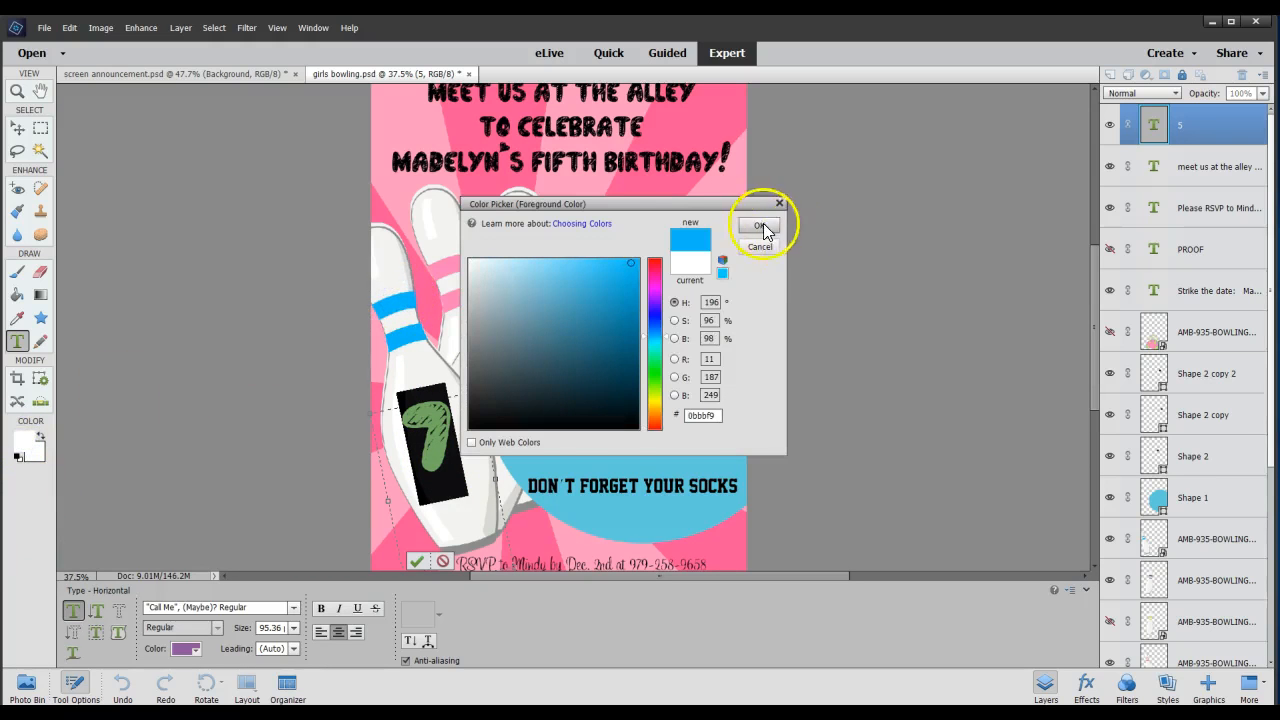
{"action": "left_click", "coordinate": [761, 225]}
{"action": "left_click", "coordinate": [904, 261]}
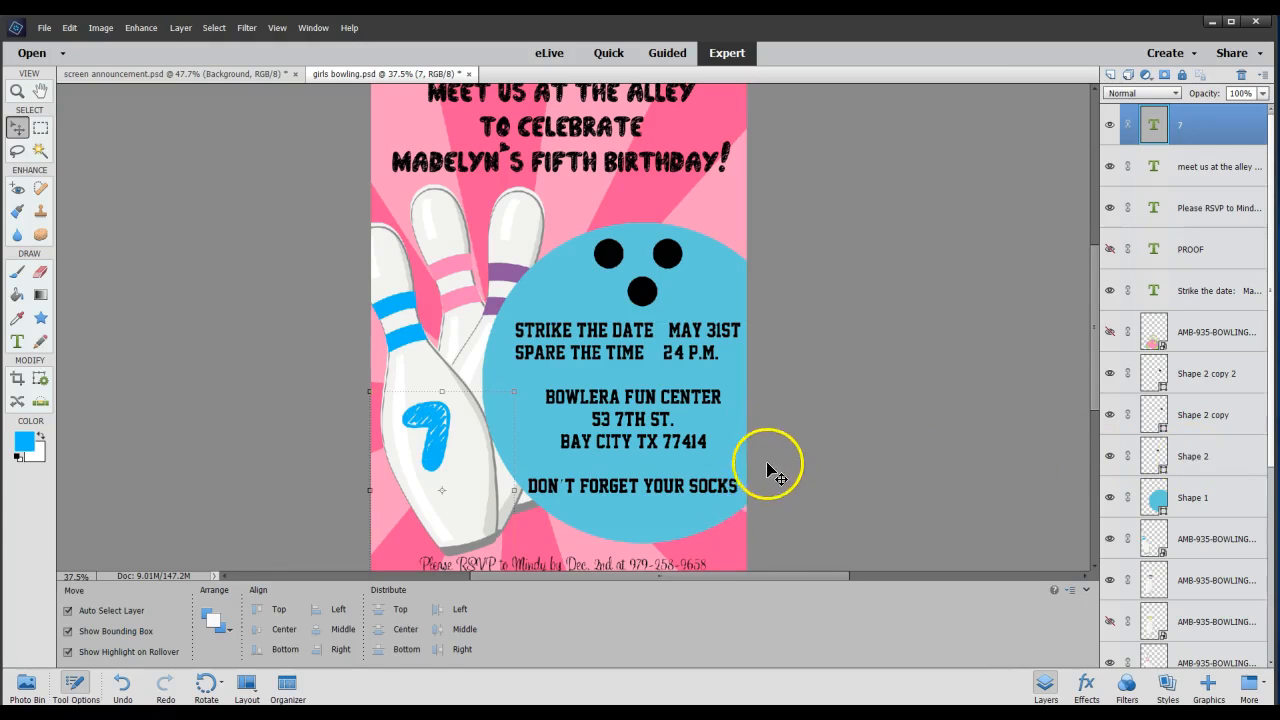
- Hide the layer list and display it again beside the invitation
{"action": "scroll", "coordinate": [595, 450], "scroll_direction": "up", "scroll_amount": 1}
{"action": "scroll", "coordinate": [598, 455], "scroll_direction": "down", "scroll_amount": 3}
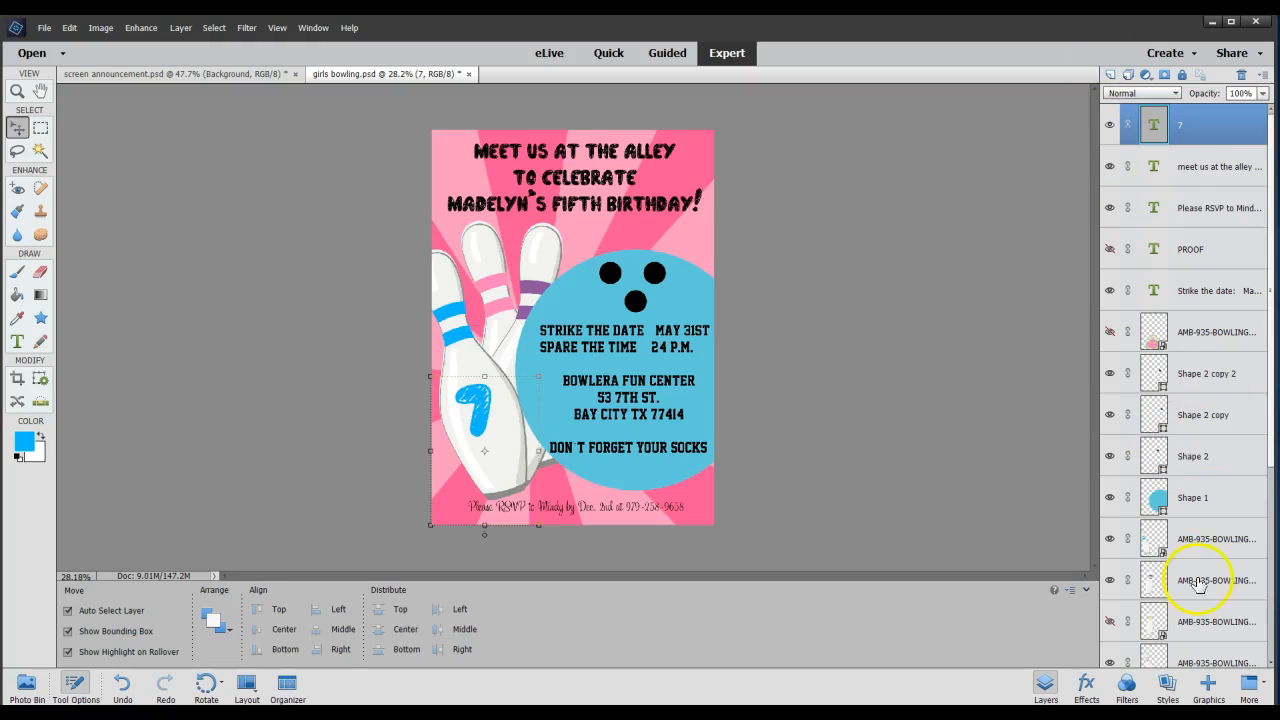
{"action": "left_click", "coordinate": [1042, 688]}
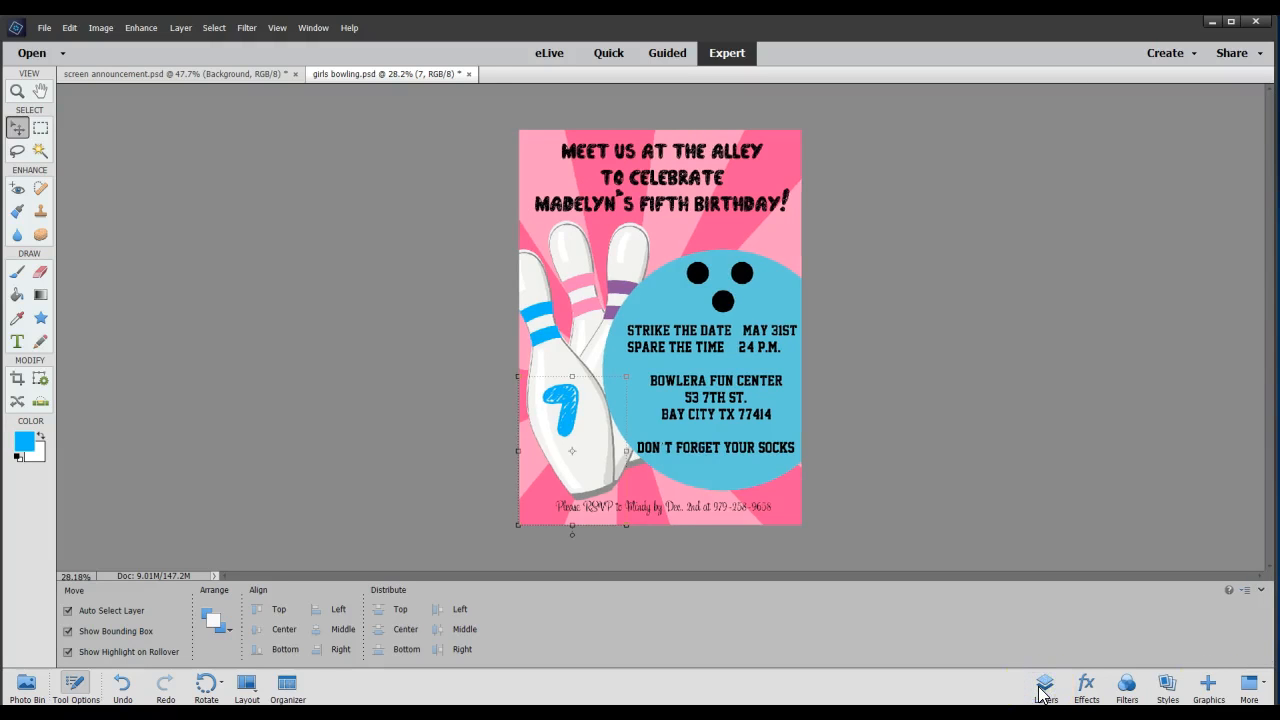
{"action": "left_click", "coordinate": [1044, 688]}
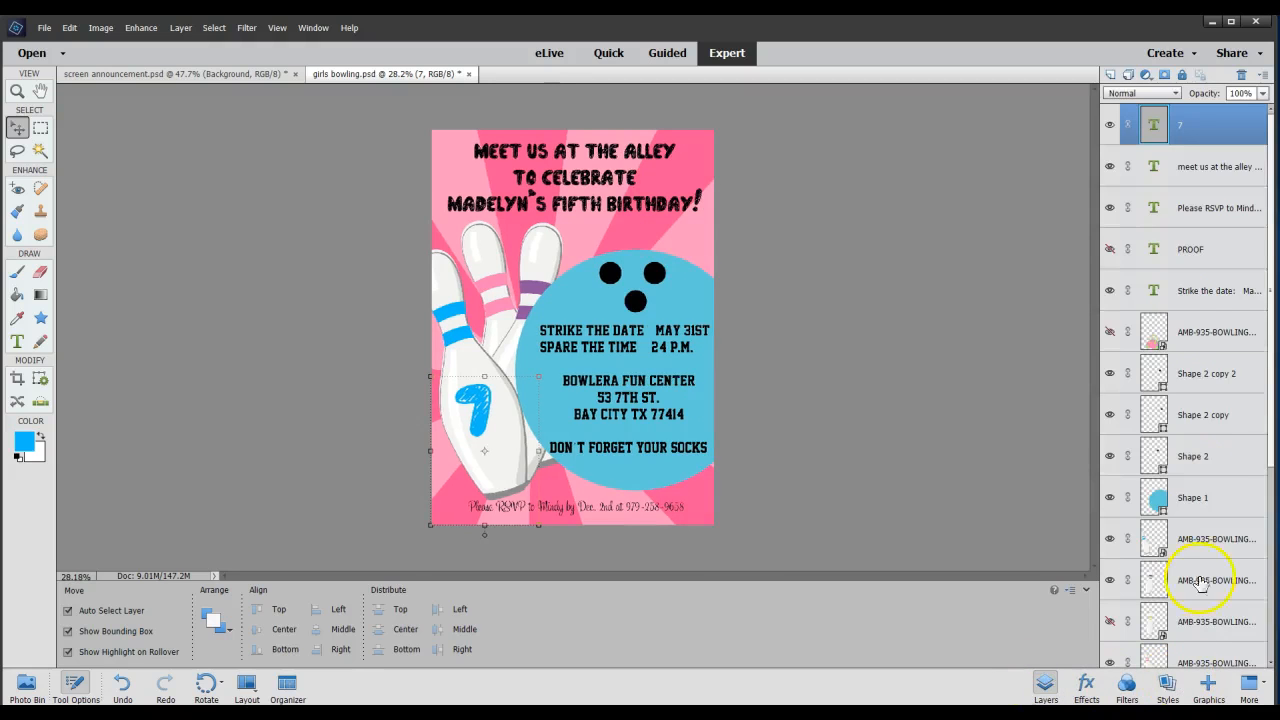
- Add a blank layer above the number 7 text layer and fill it with the blue foreground color
{"action": "left_click", "coordinate": [1110, 78]}
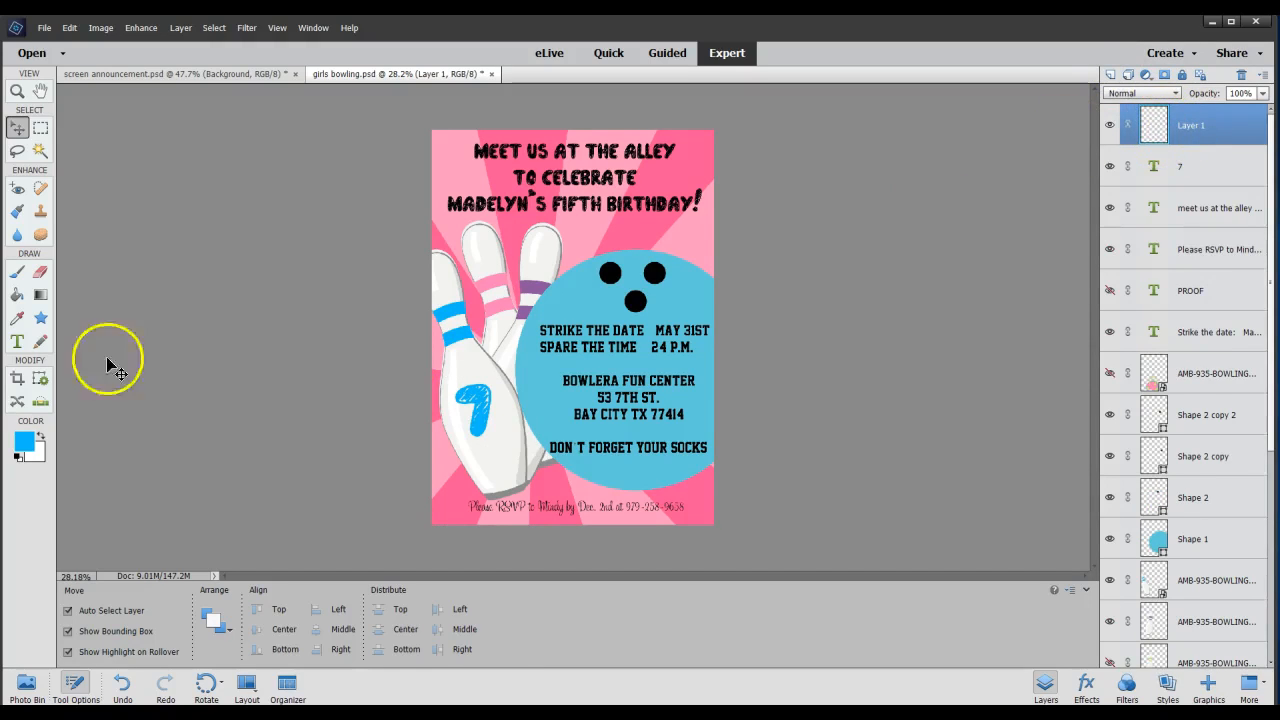
{"action": "left_click", "coordinate": [17, 294]}
{"action": "left_click", "coordinate": [542, 249]}
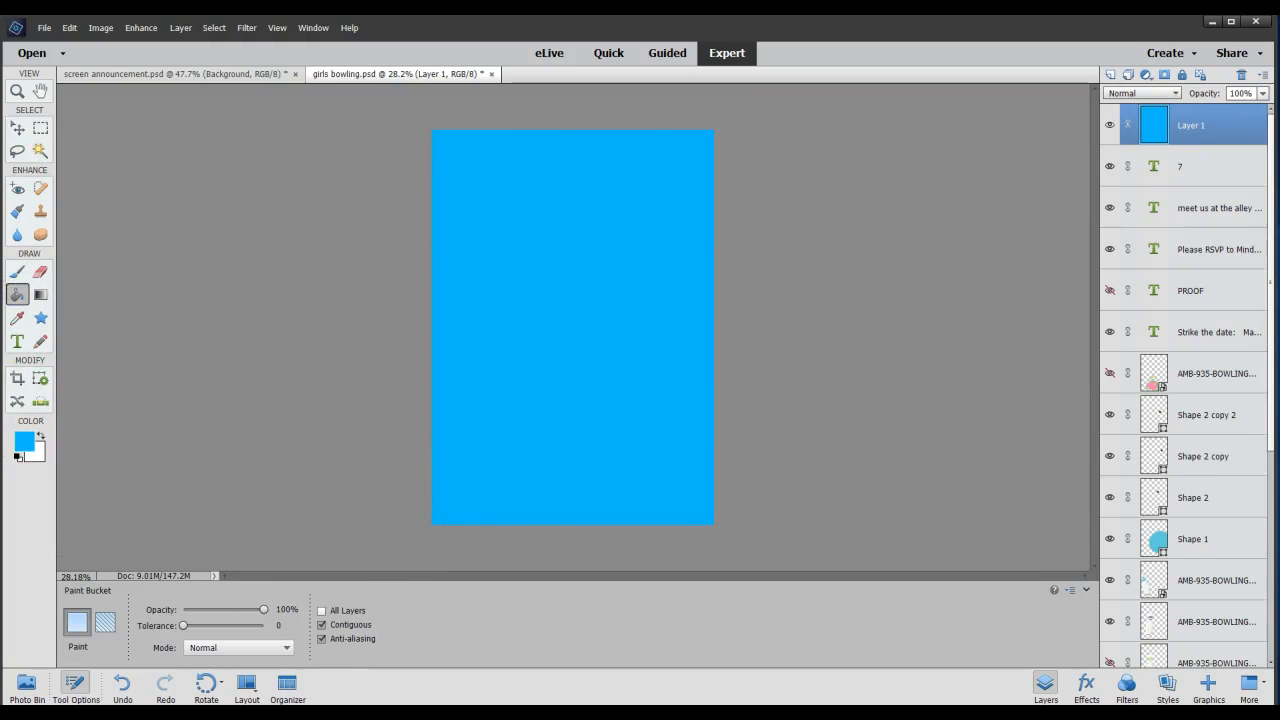
{"action": "left_click", "coordinate": [17, 128]}
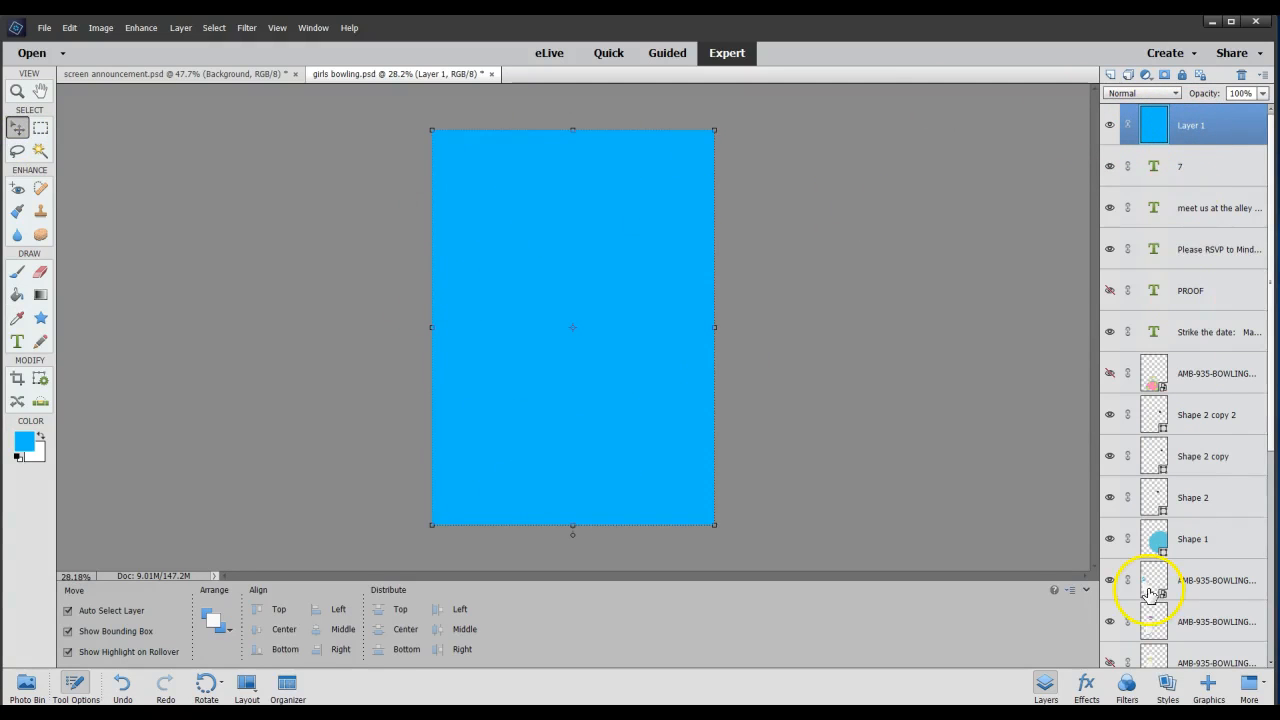
- Hide the solid blue layer at the top of the stack and delete it from the document
{"action": "left_click", "coordinate": [1109, 125]}
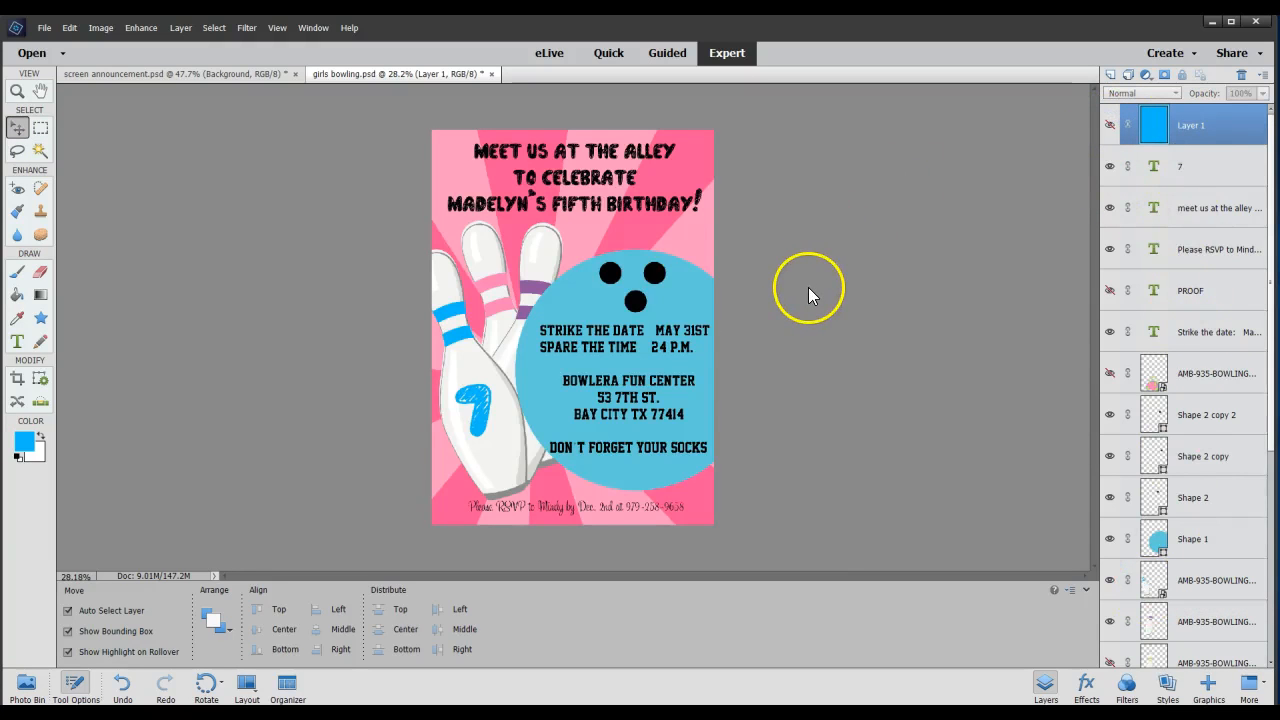
{"action": "right_click", "coordinate": [1182, 131]}
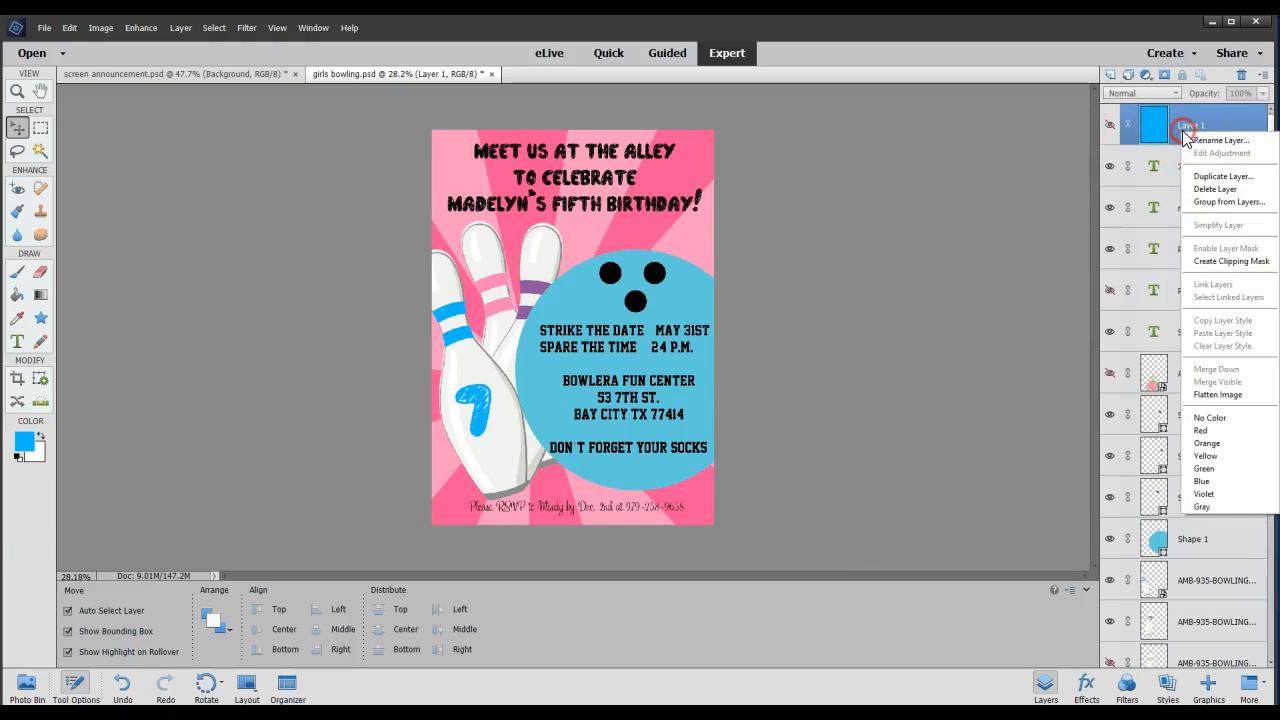
{"action": "left_click", "coordinate": [1200, 188]}
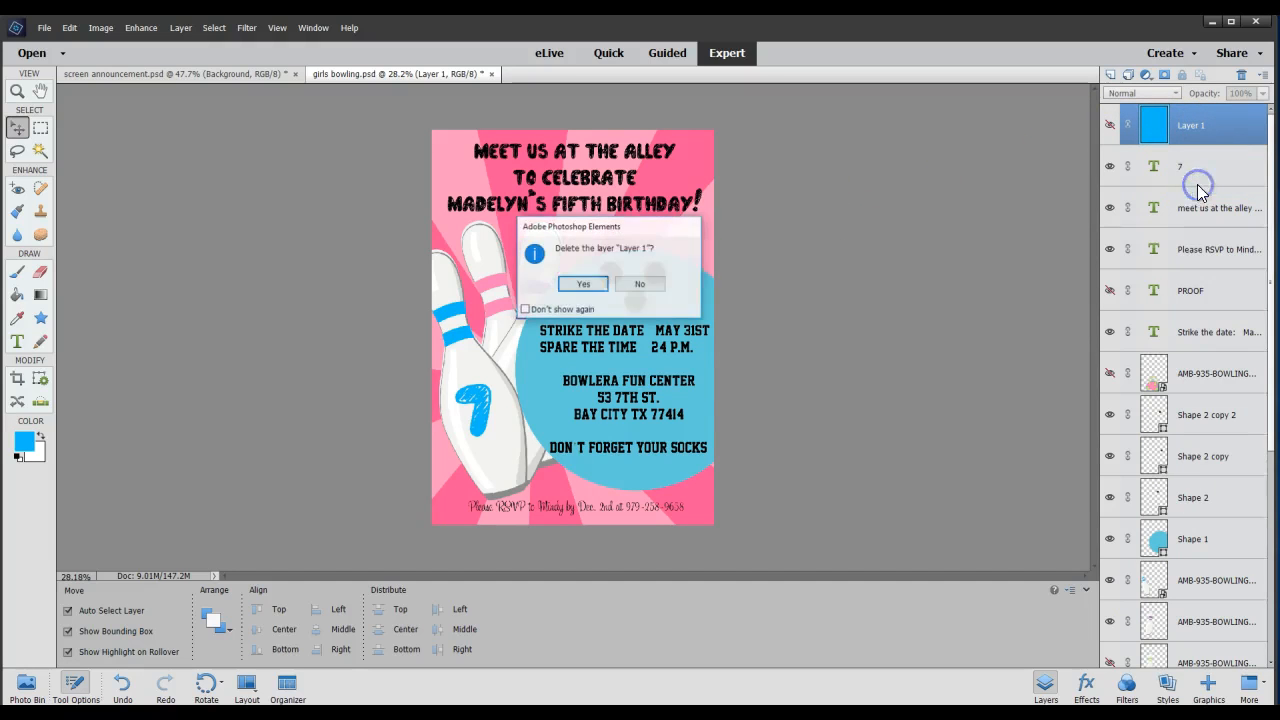
{"action": "left_click", "coordinate": [587, 285]}
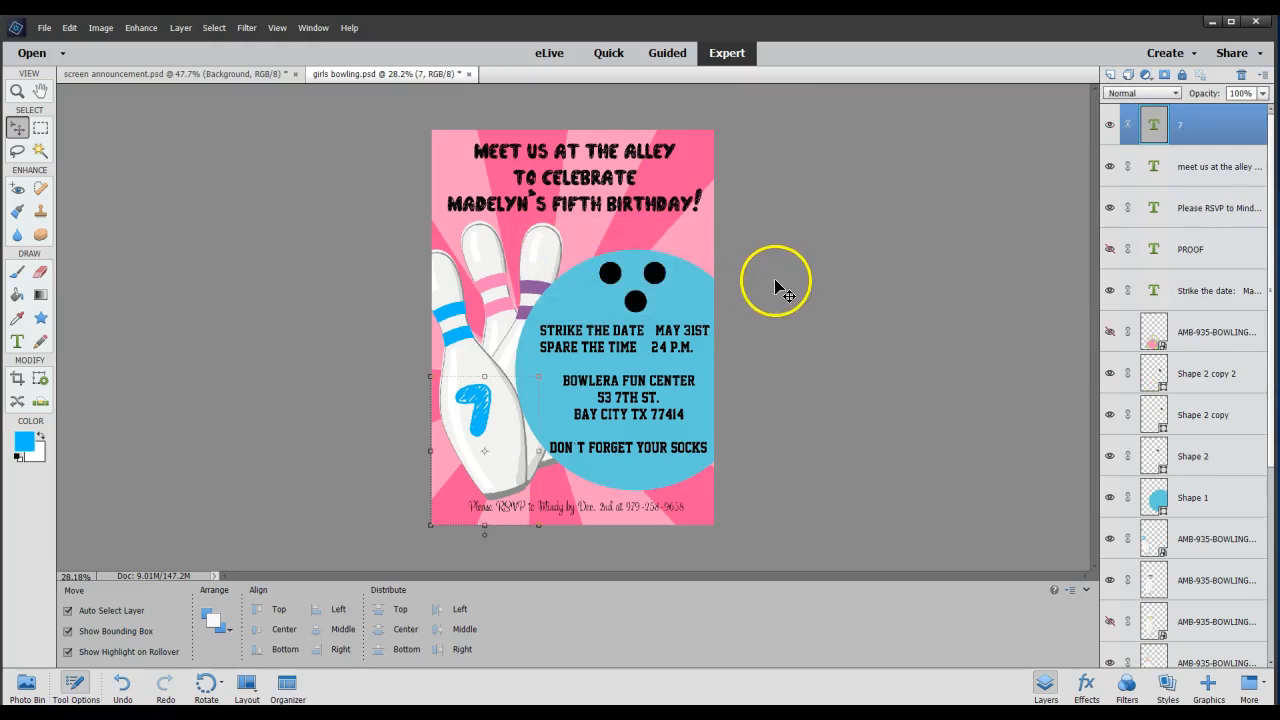